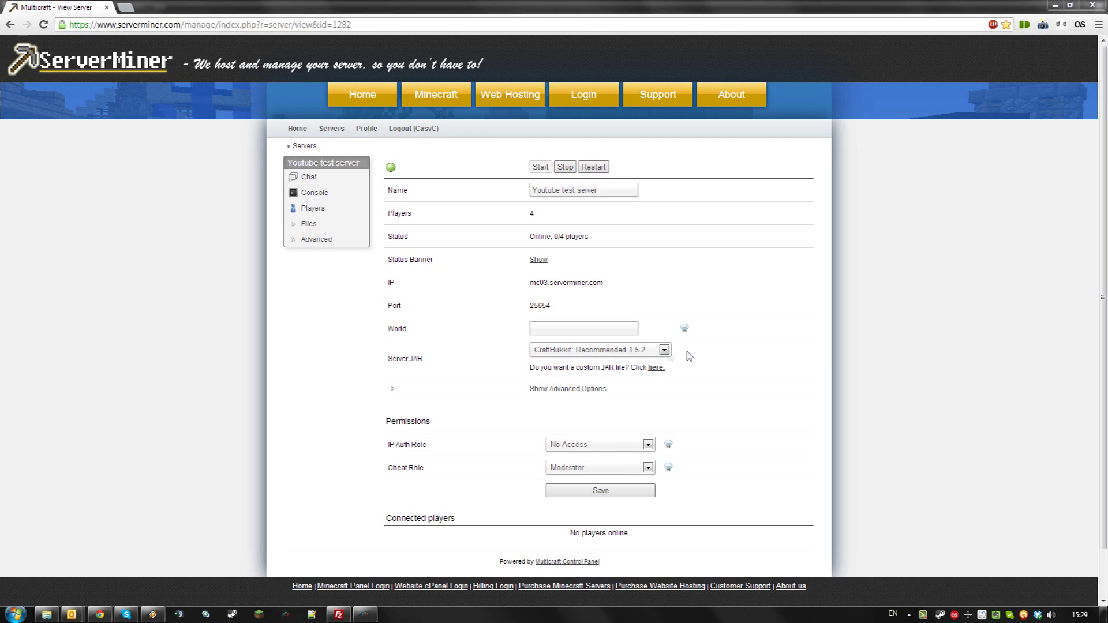
# - Choose Custom JAR as the server JAR type and save the setting
pyautogui.click(564, 355)
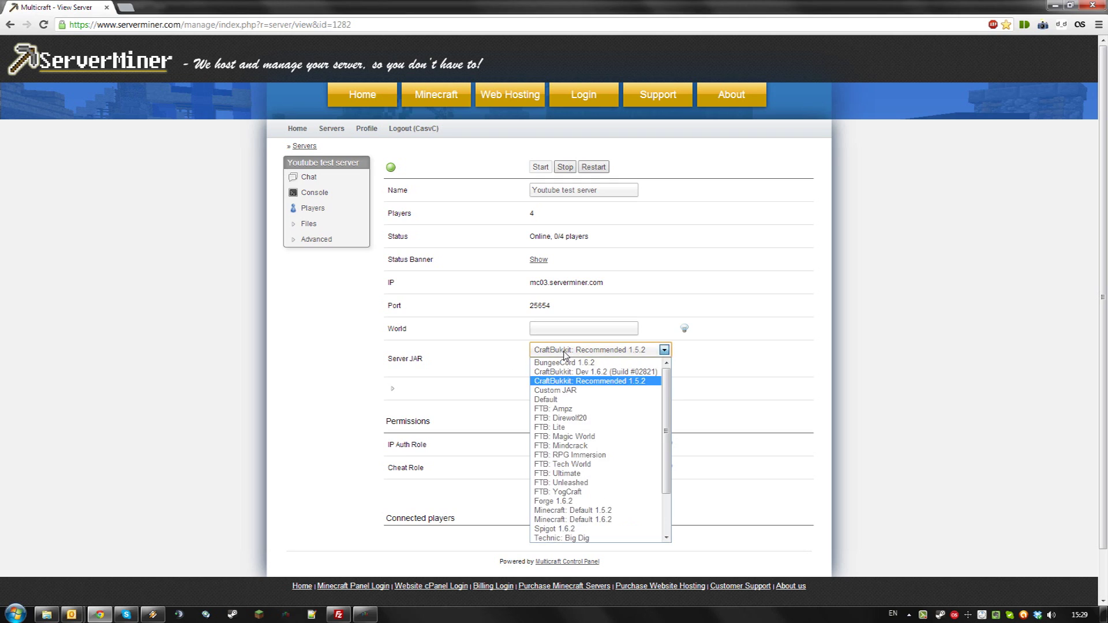
pyautogui.click(570, 393)
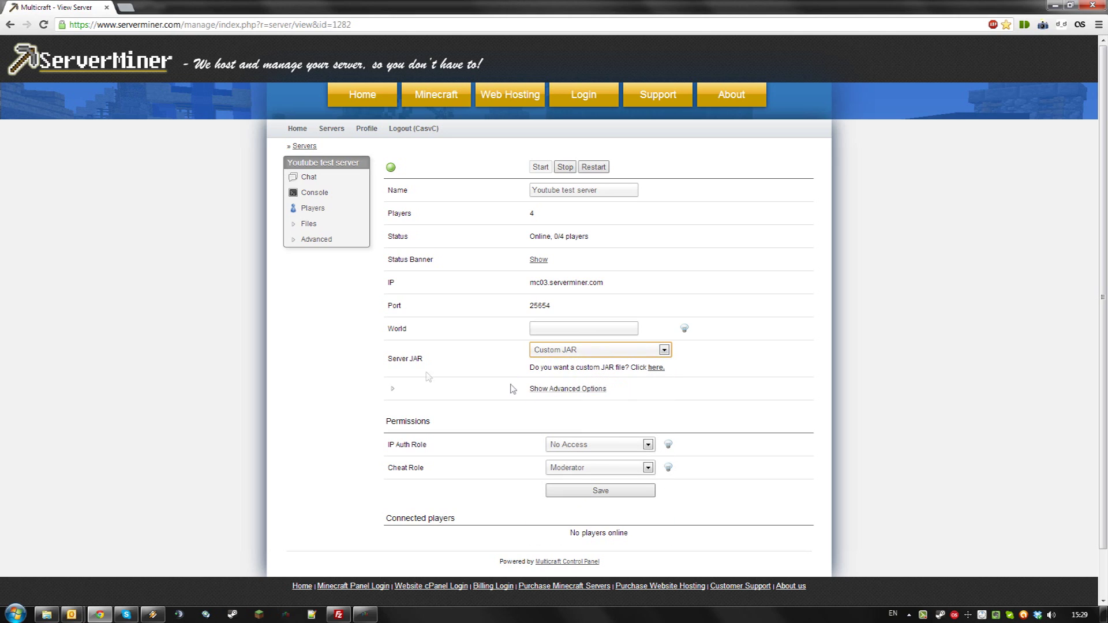
pyautogui.click(580, 491)
pyautogui.click(338, 615)
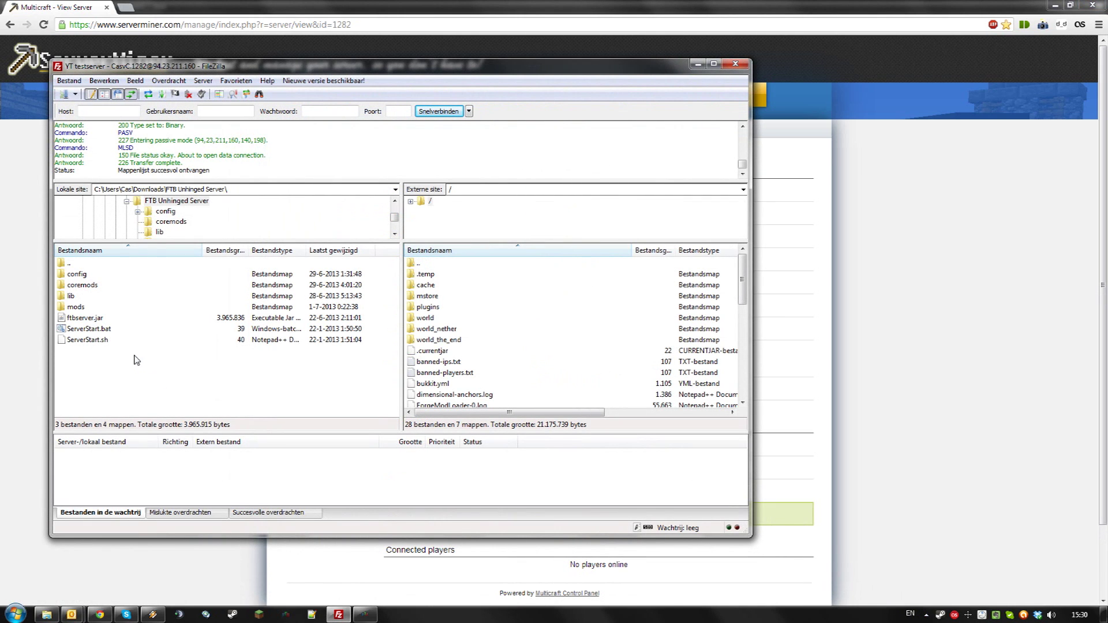
# - Drag all local FTB Unhinged Server files into the remote root folder to upload them
pyautogui.moveTo(120, 361)
pyautogui.mouseDown()
pyautogui.moveTo(84, 275)
pyautogui.moveTo(461, 387)
pyautogui.mouseUp()
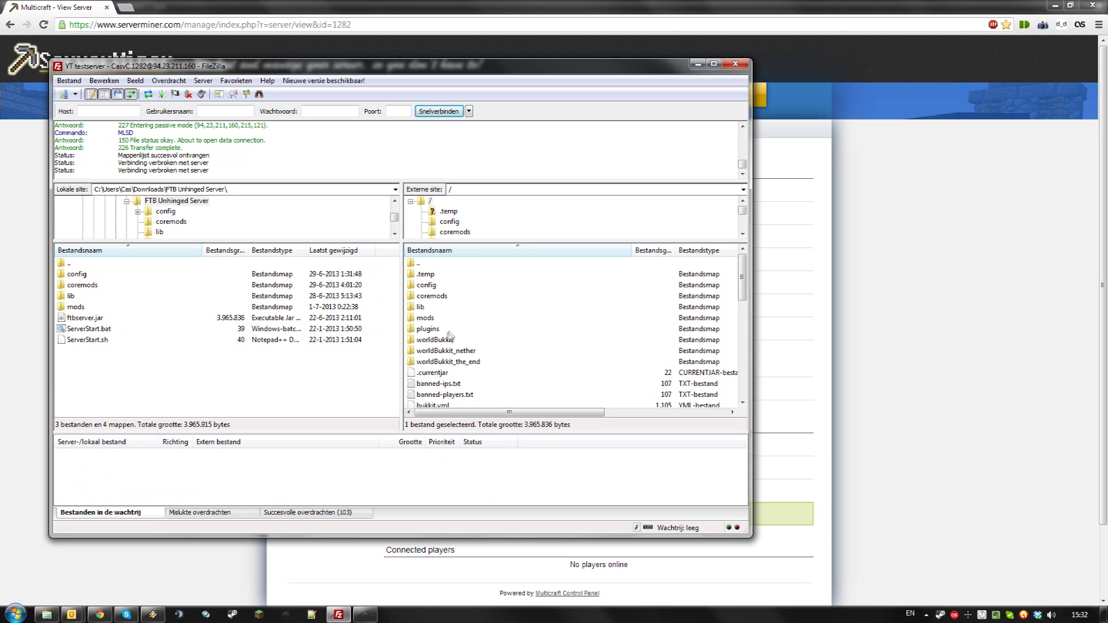
pyautogui.moveTo(747, 289); pyautogui.dragTo(743, 301)
pyautogui.scroll(-2, 431, 357)
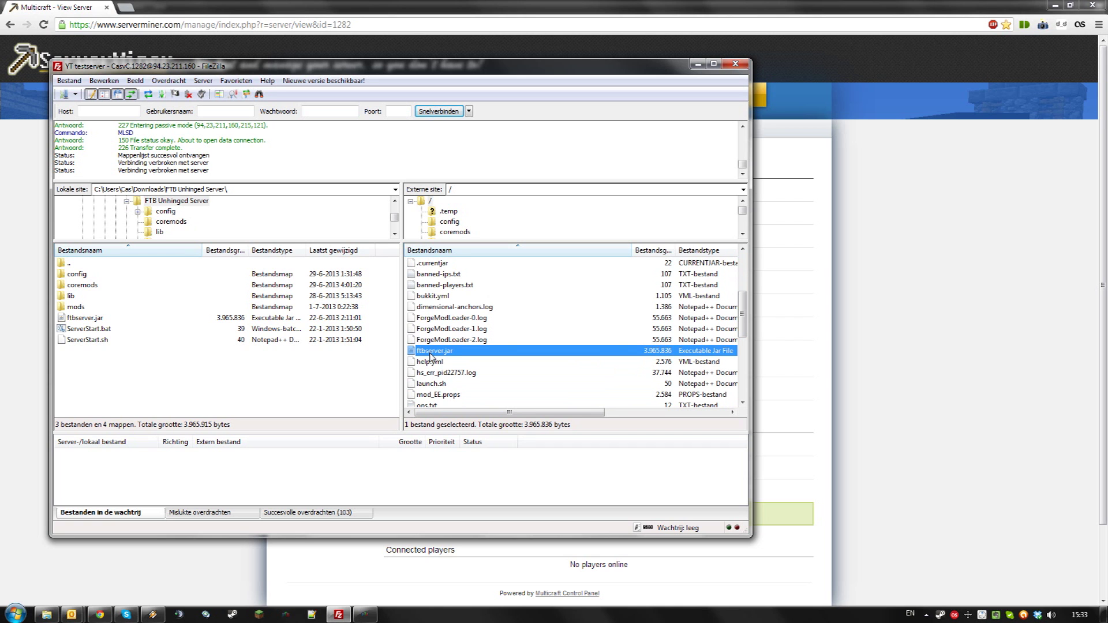
pyautogui.click(431, 355)
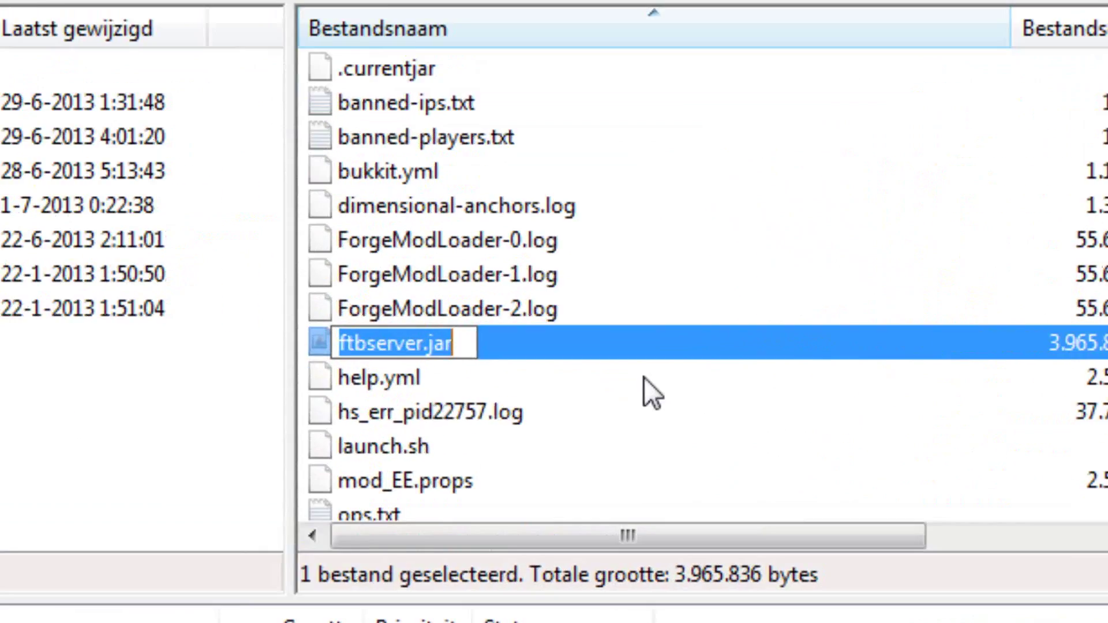
pyautogui.write('custom.jar')
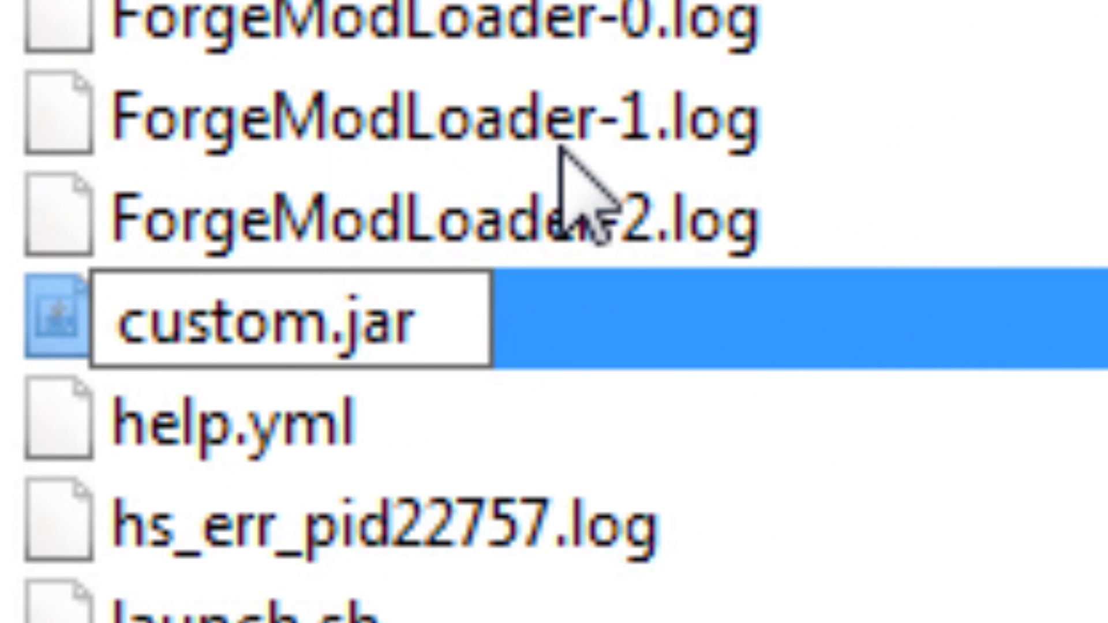
# - Confirm renaming the remote ftbserver.jar to custom.jar
pyautogui.press('Return')
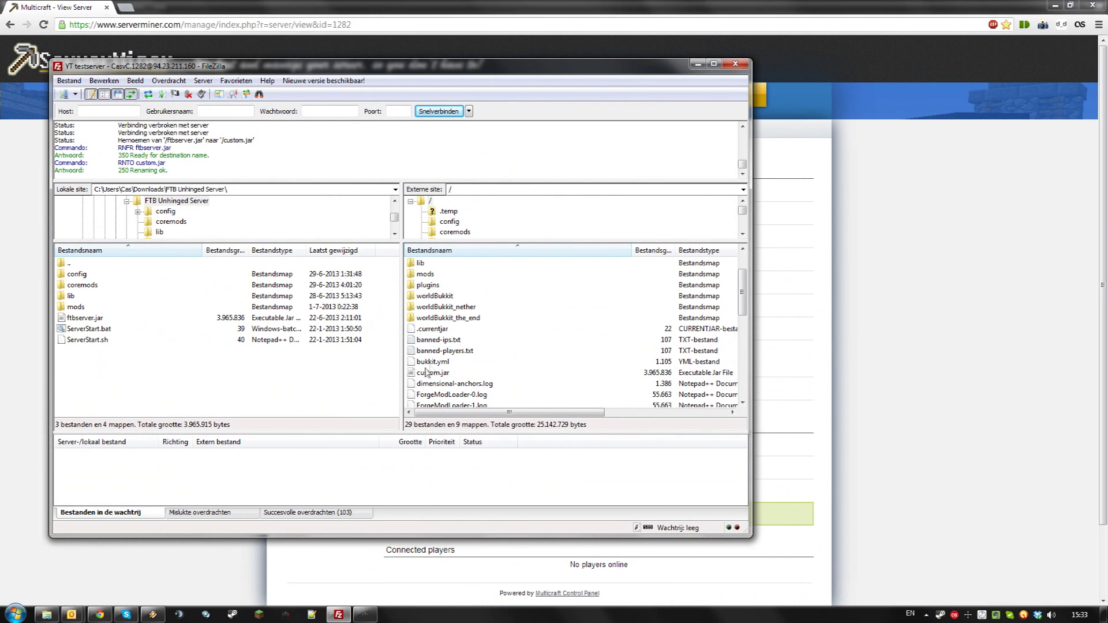
# - Restart the Minecraft server from its panel page and show the console log
pyautogui.click(884, 398)
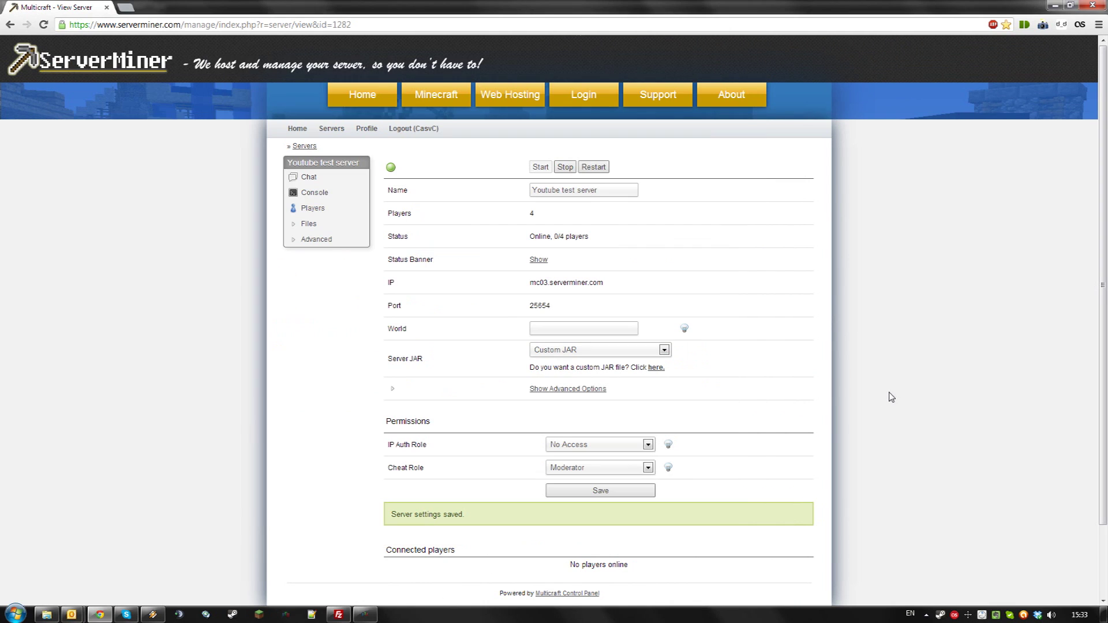
pyautogui.click(599, 176)
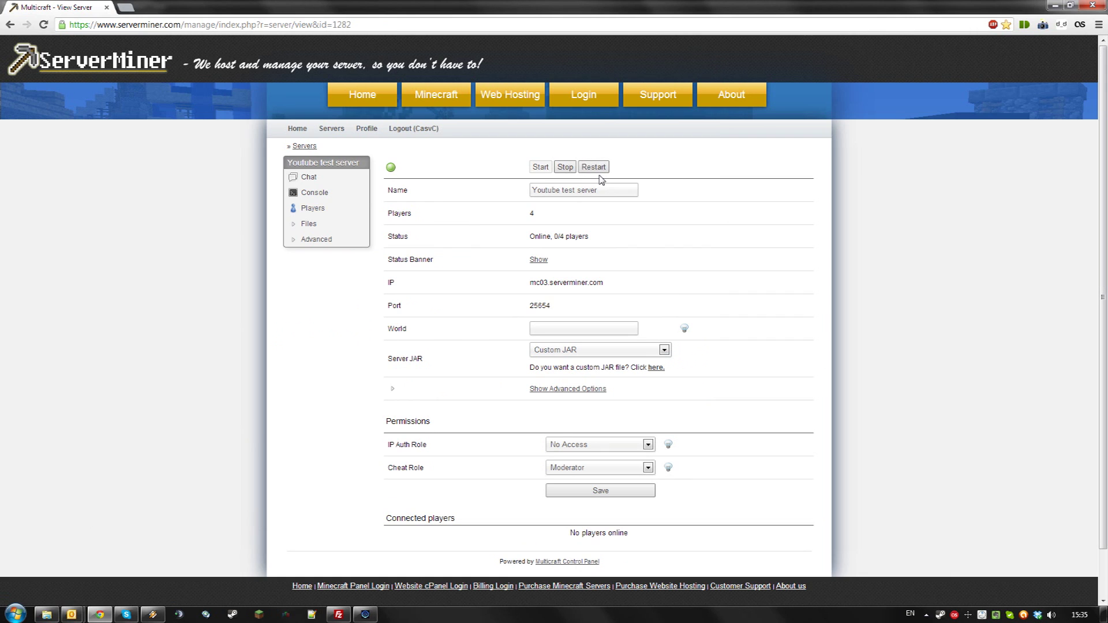
pyautogui.click(344, 198)
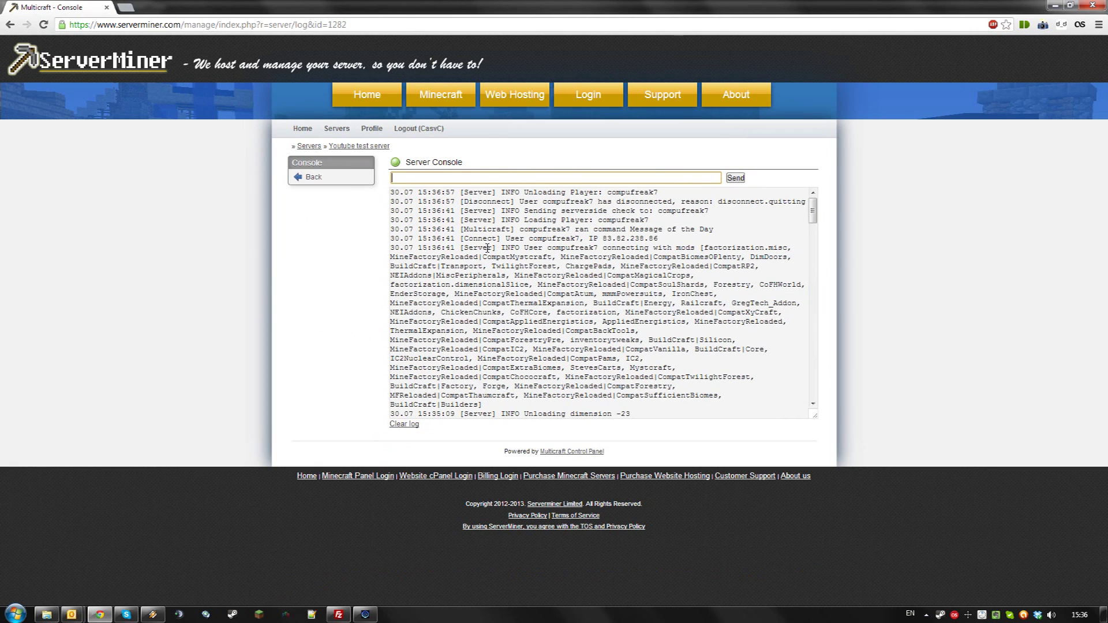
# - Maximize FTB Unhinged, join the ServerMiner server from Multiplayer, then shrink the window
pyautogui.click(340, 614)
pyautogui.click(365, 615)
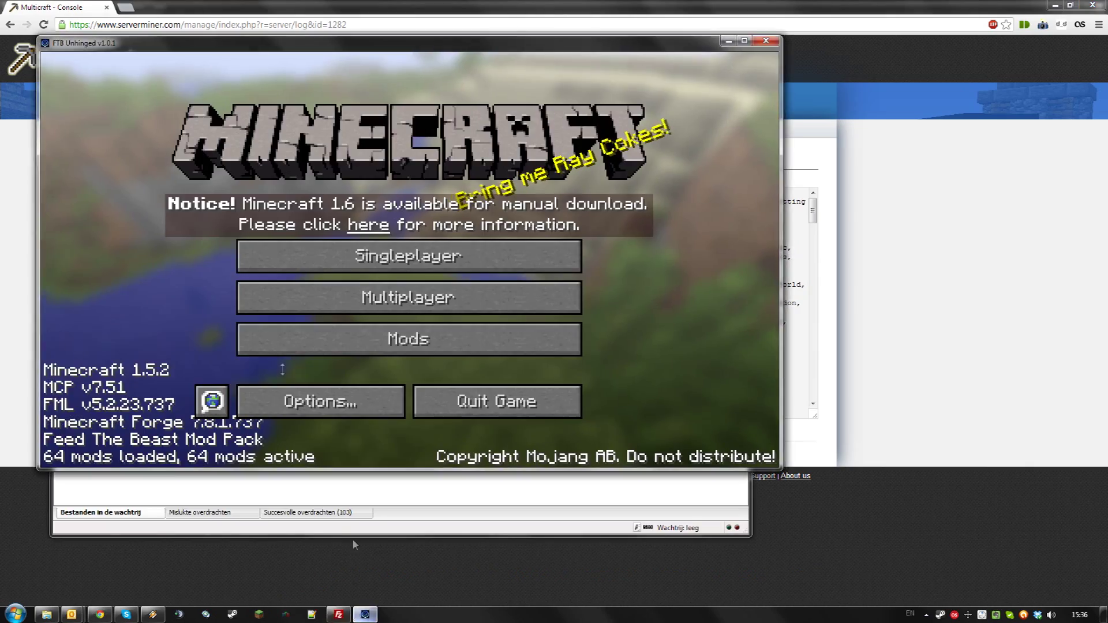
pyautogui.doubleClick(44, 13)
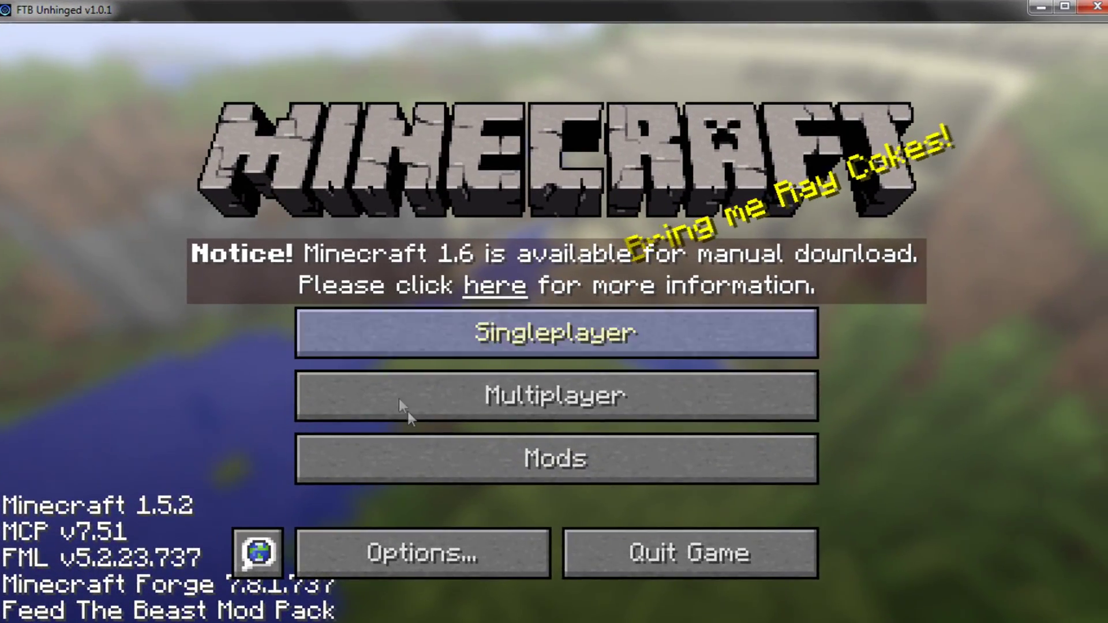
pyautogui.click(401, 398)
pyautogui.doubleClick(430, 248)
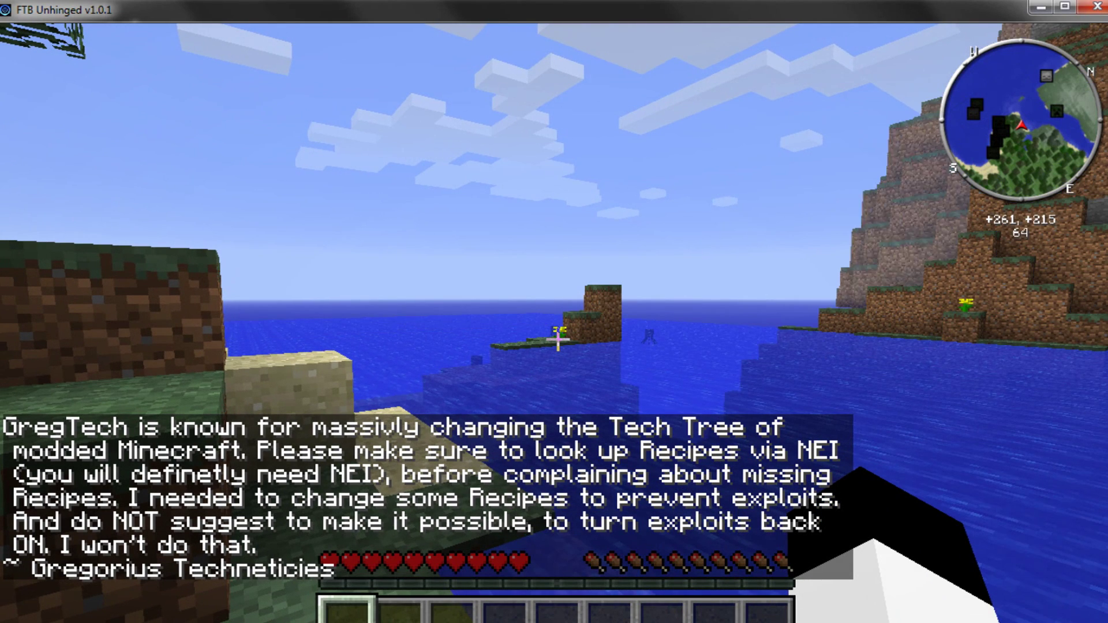
pyautogui.press('super+Down')
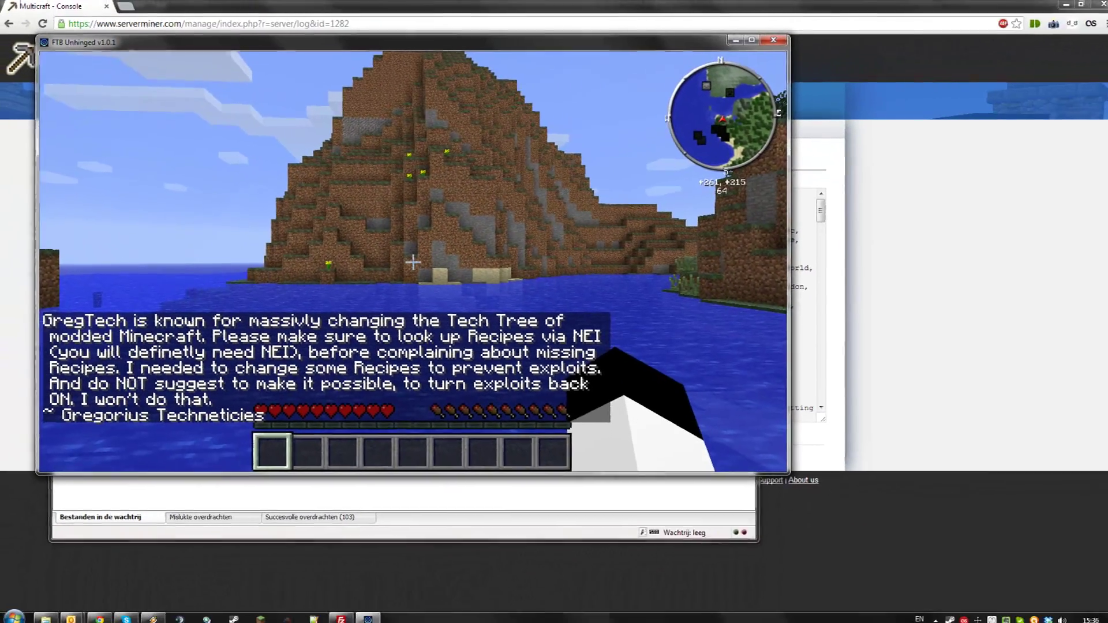